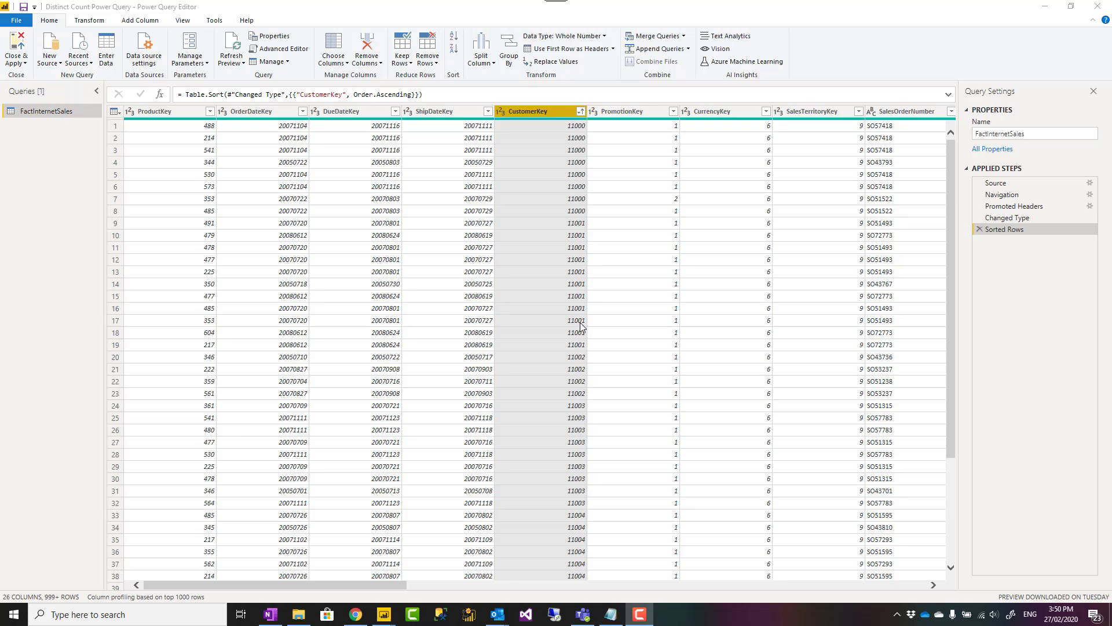
Inspect the SalesOrderNumber, SalesOrderLineNumber and CustomerKey columns of FactInternetSales
click(553, 112)
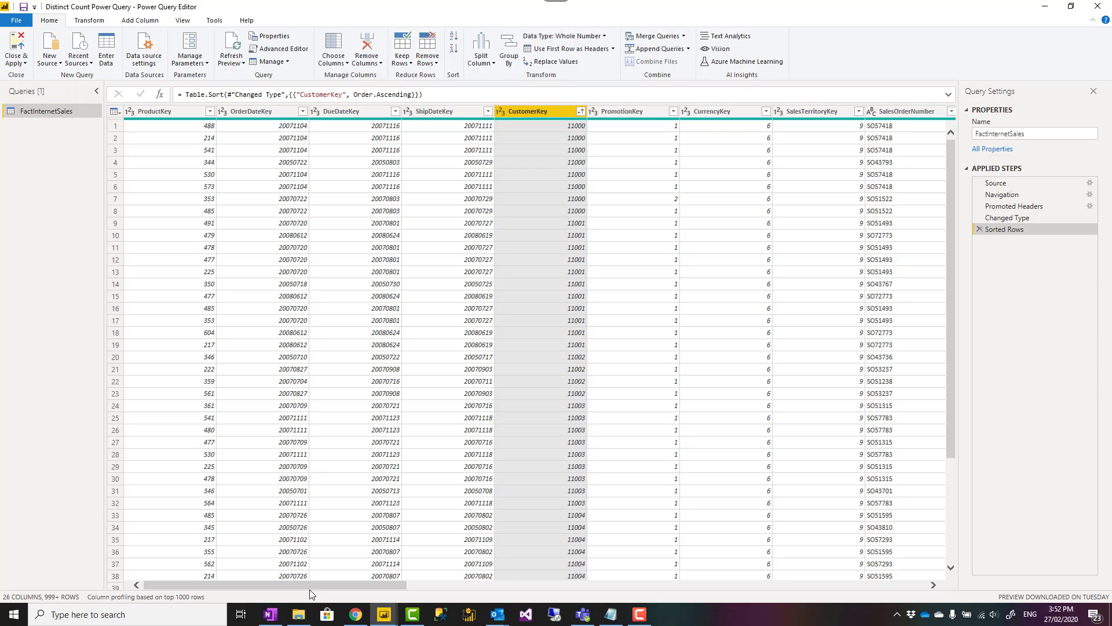
drag(294, 586, 335, 582)
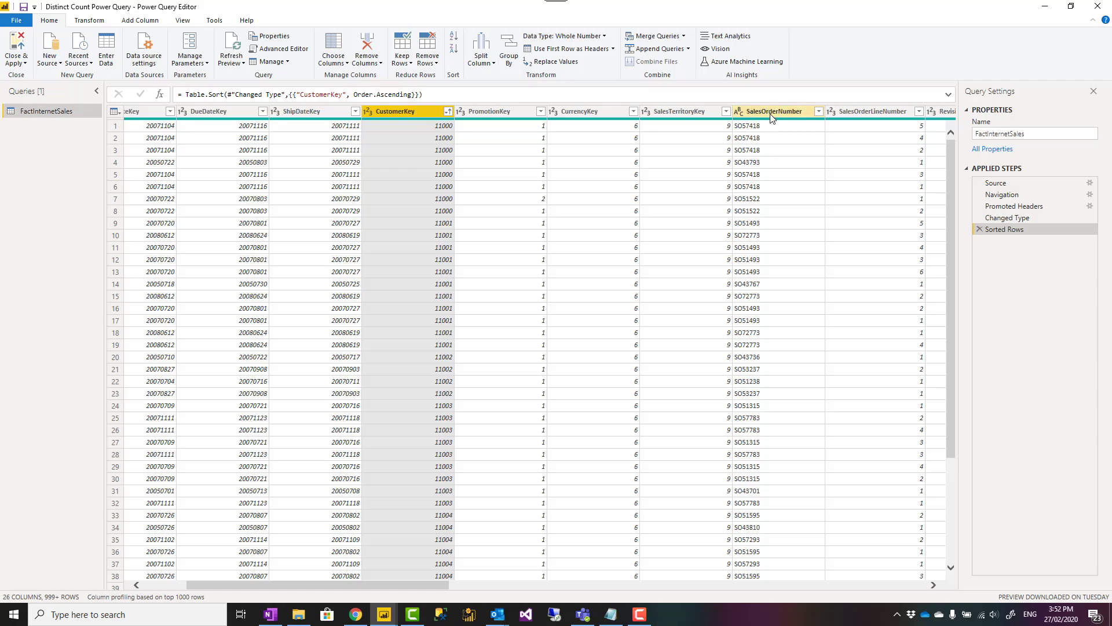
click(771, 116)
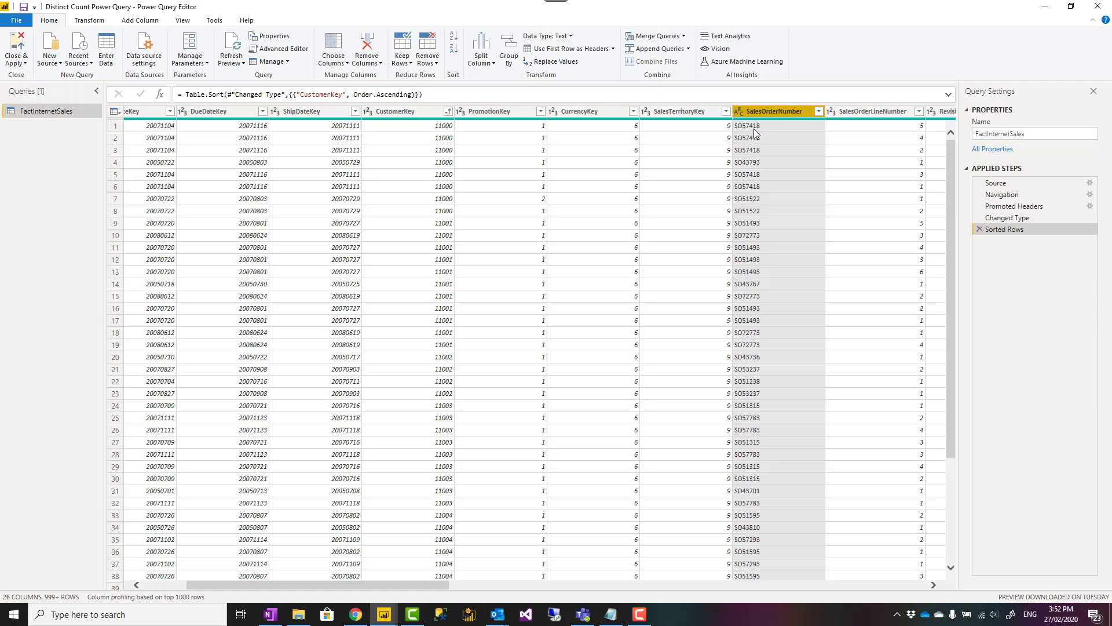
click(870, 115)
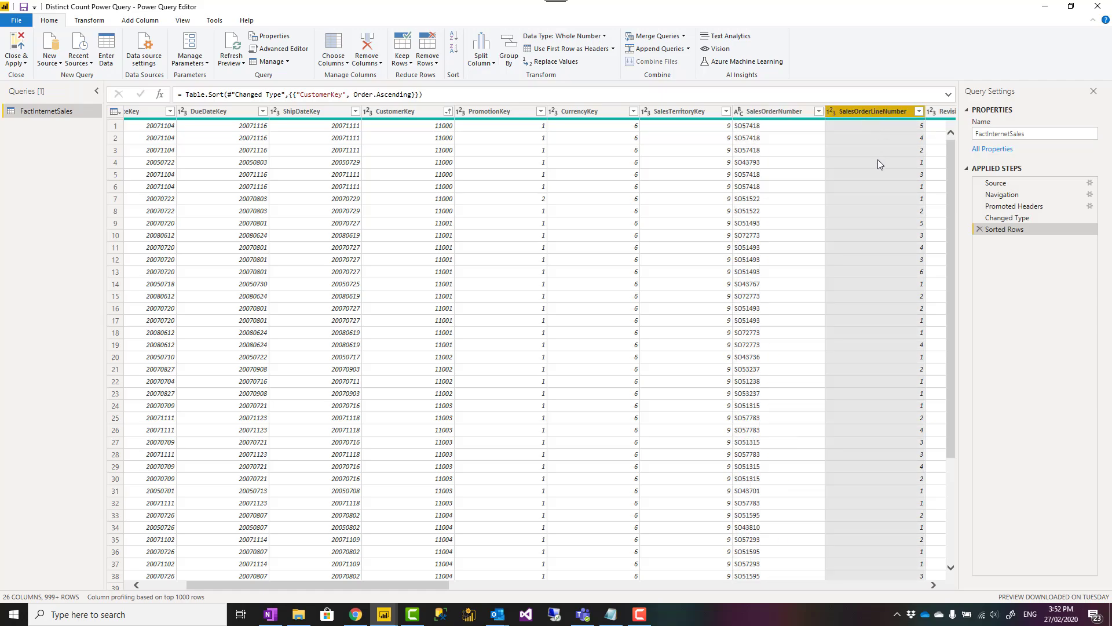
click(781, 116)
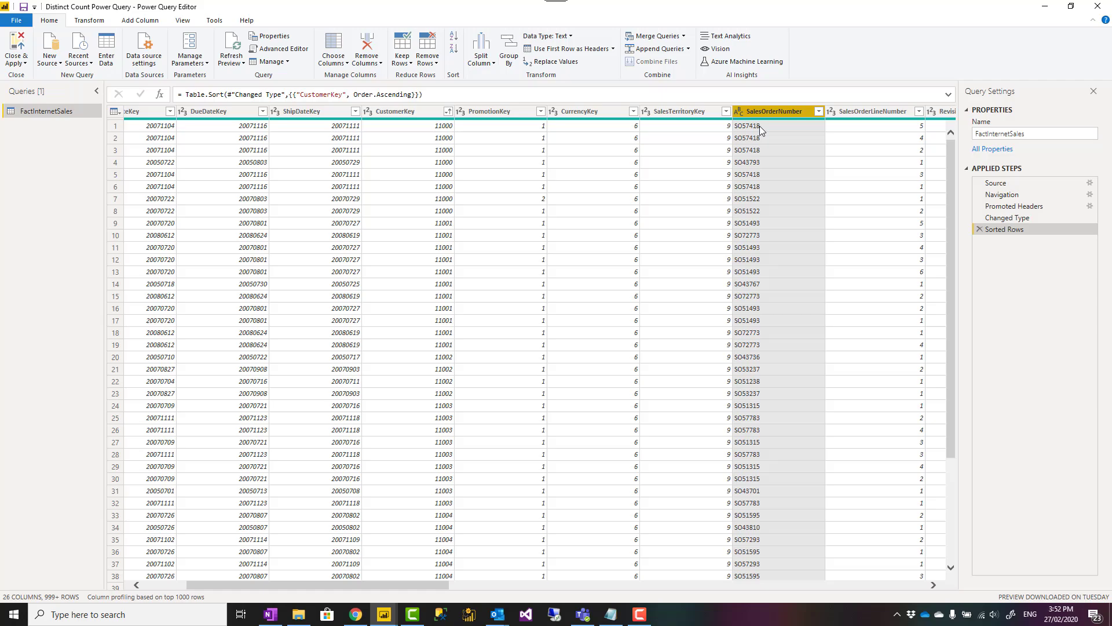
click(419, 113)
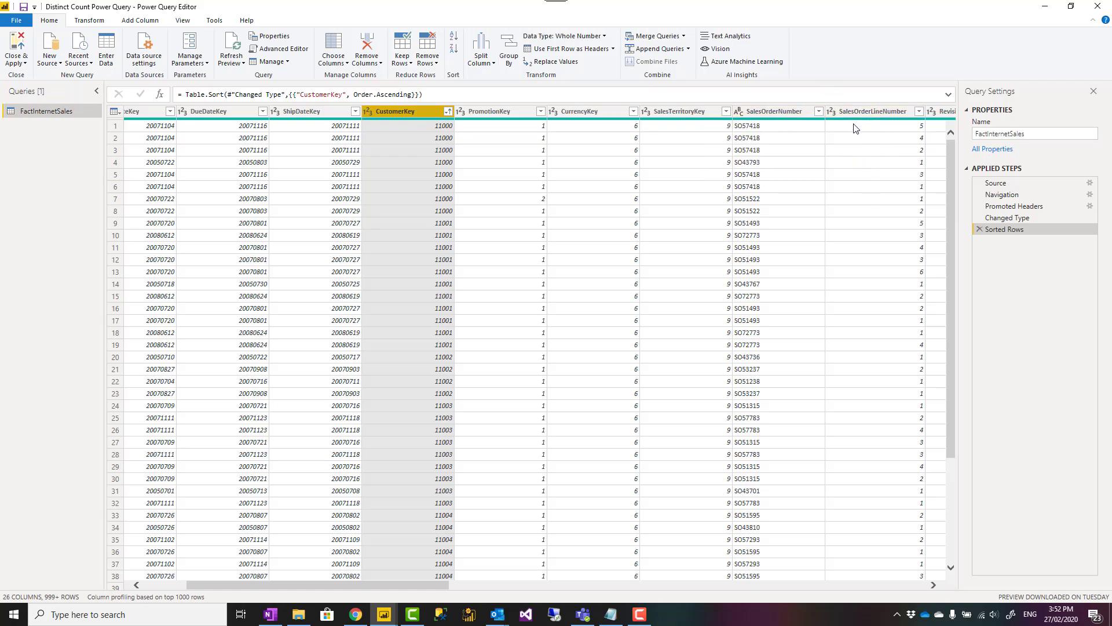
Group by CustomerKey, keeping the Count Rows operation with column name Count
right_click(426, 113)
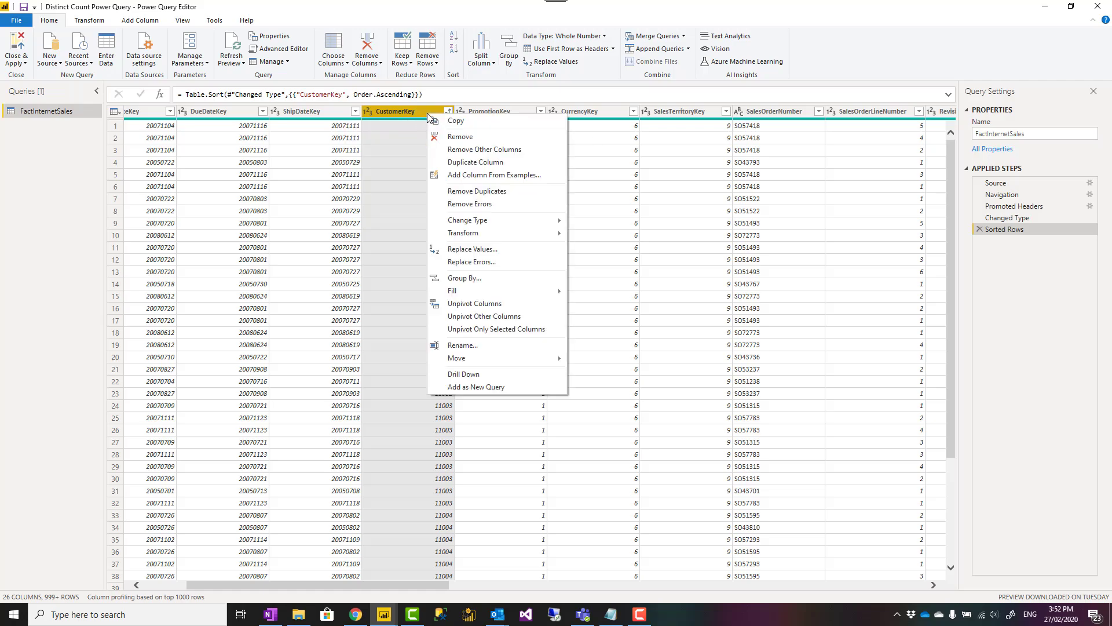
click(479, 284)
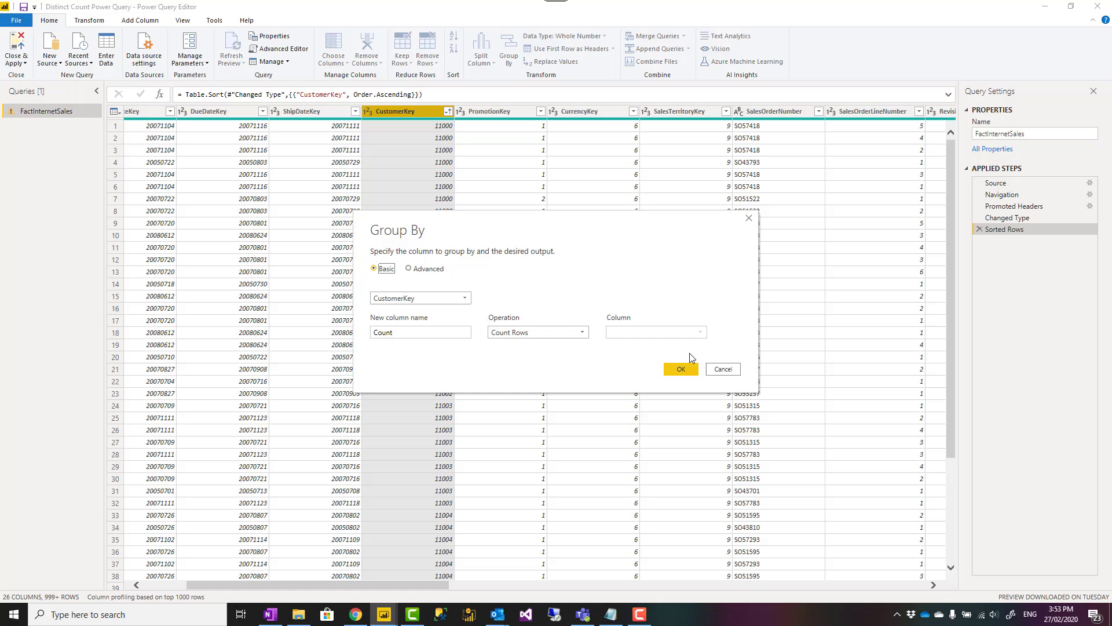
click(680, 370)
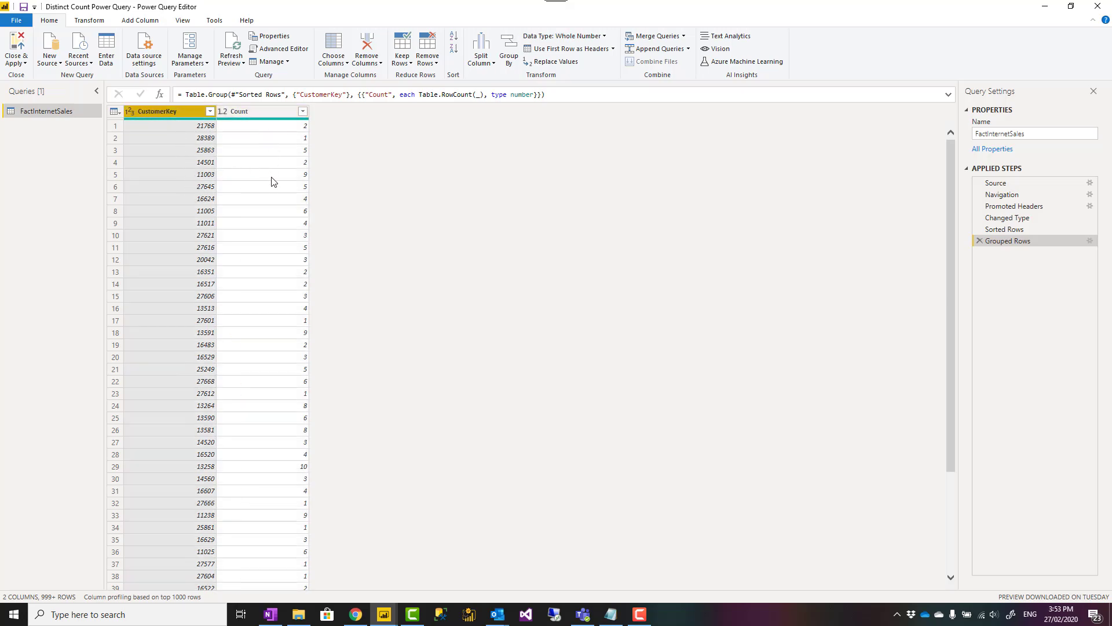
click(262, 112)
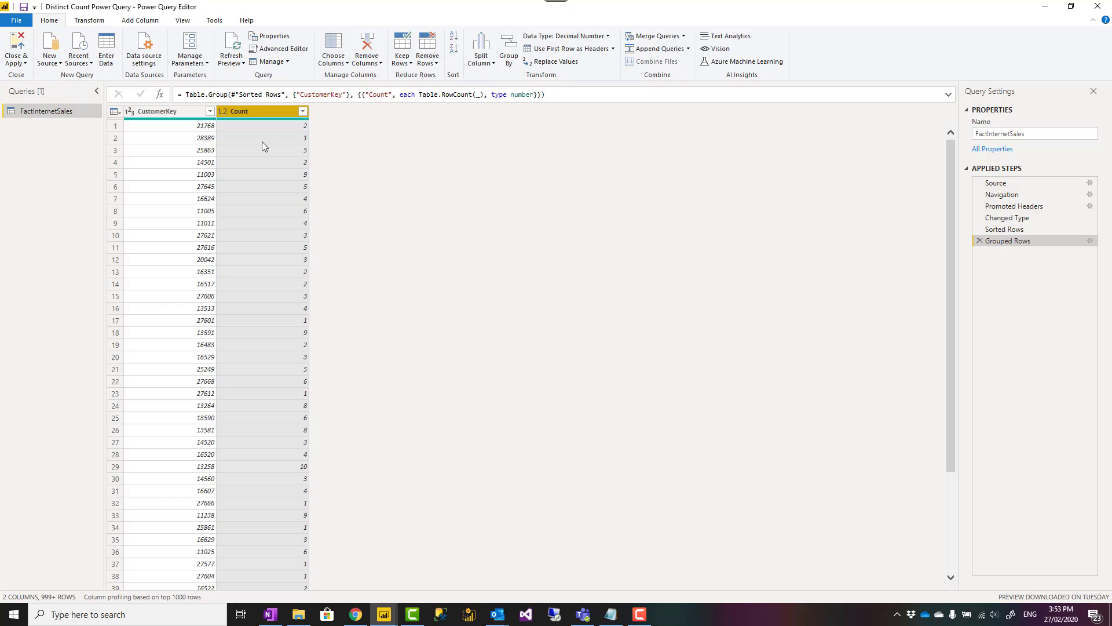
click(203, 127)
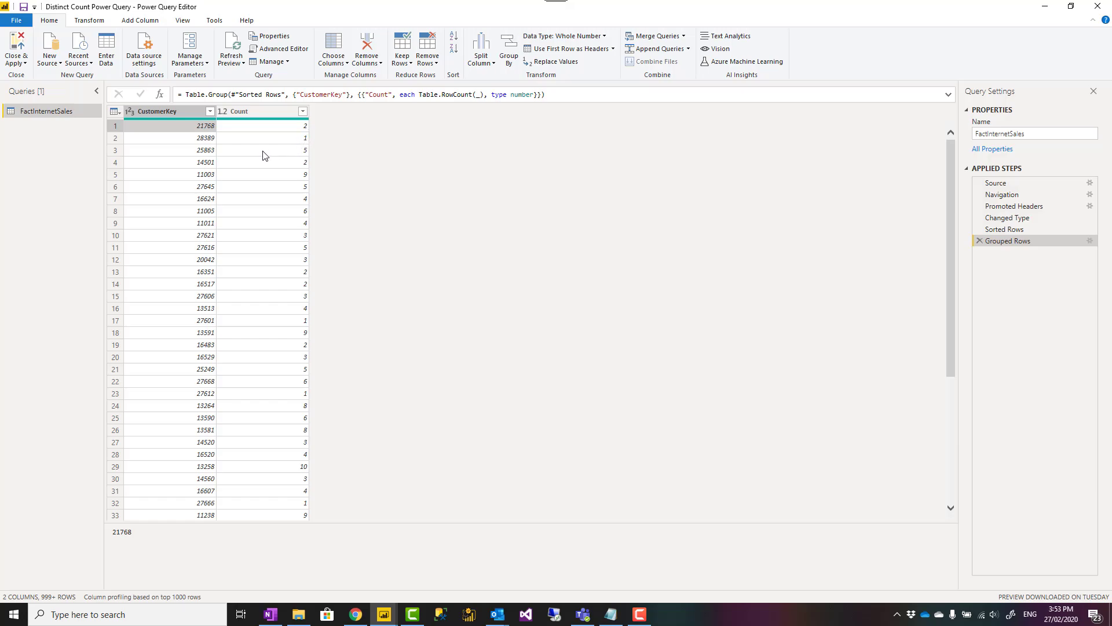
click(294, 140)
click(304, 152)
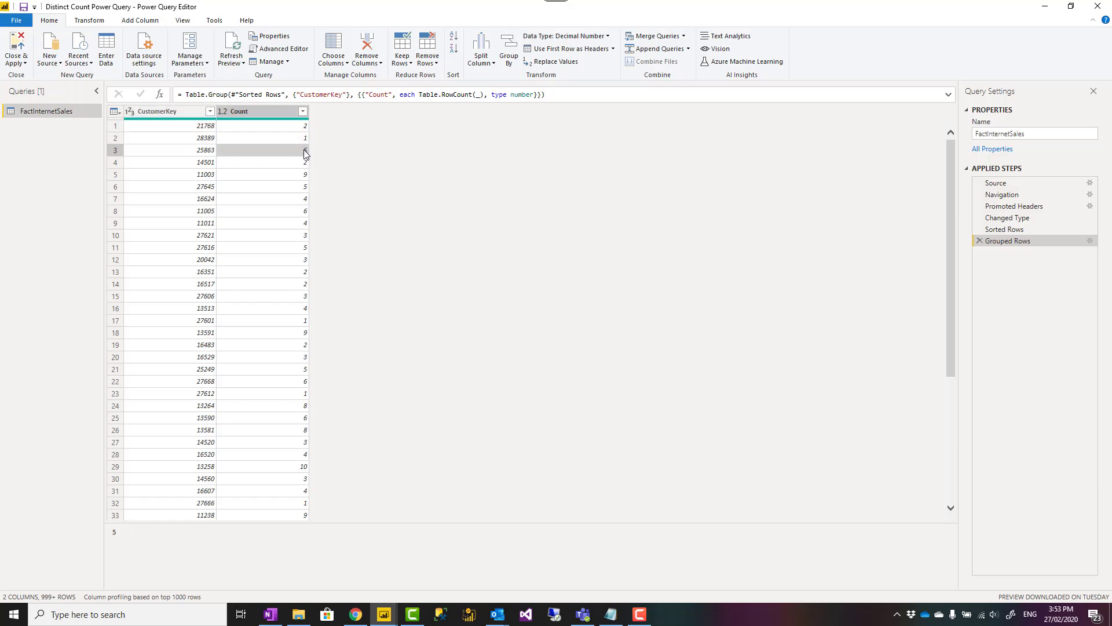
Change the Grouped Rows step's operation from Count Rows to Count Distinct Rows
click(1090, 243)
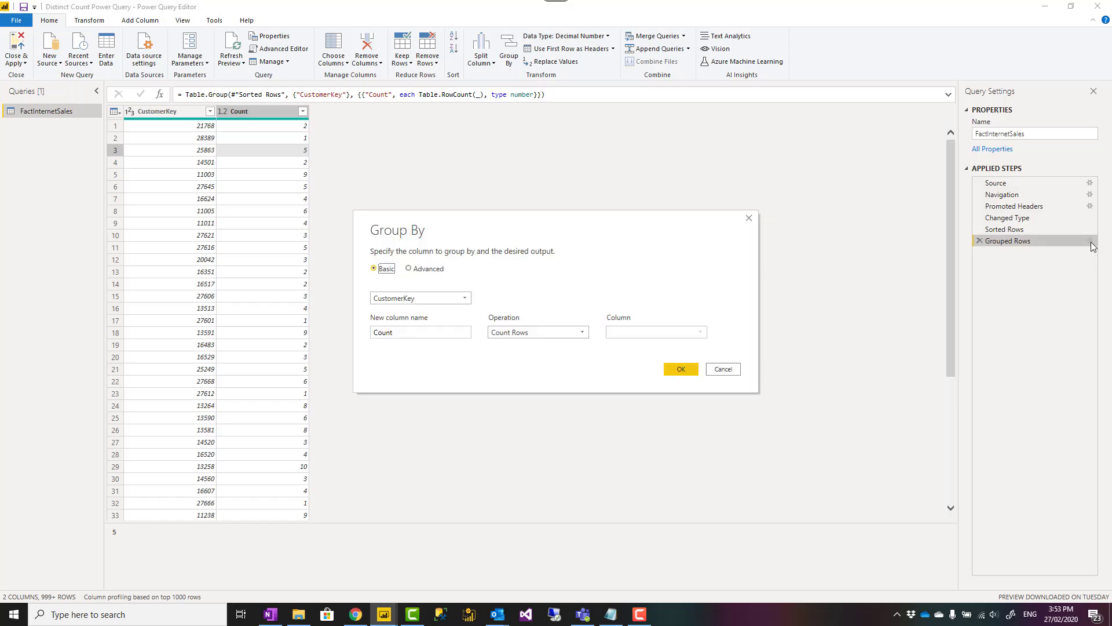
click(577, 333)
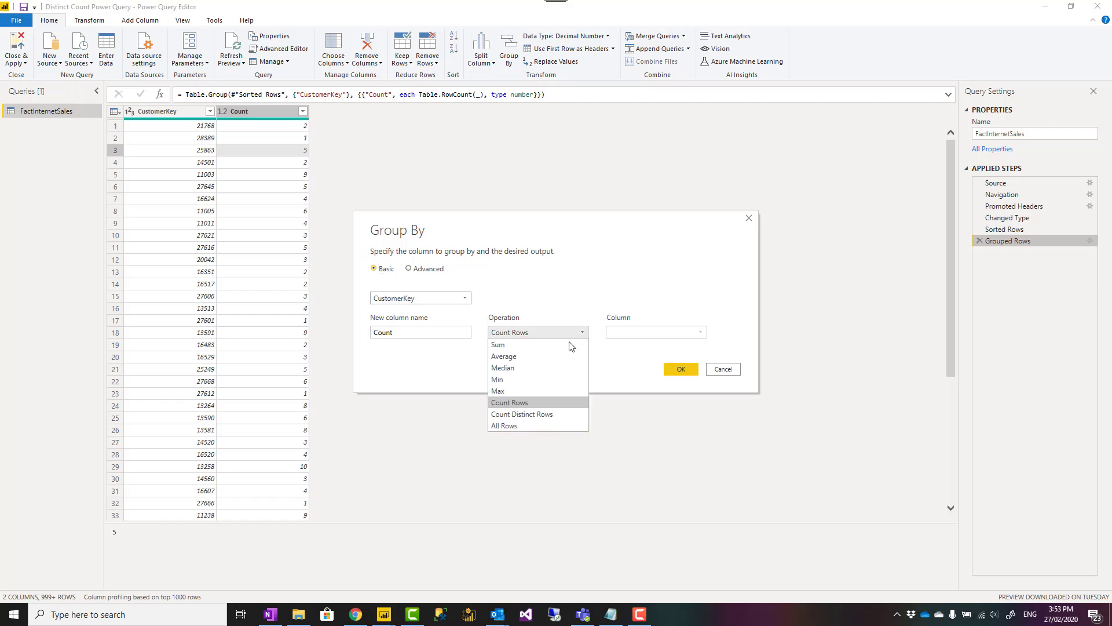
click(536, 415)
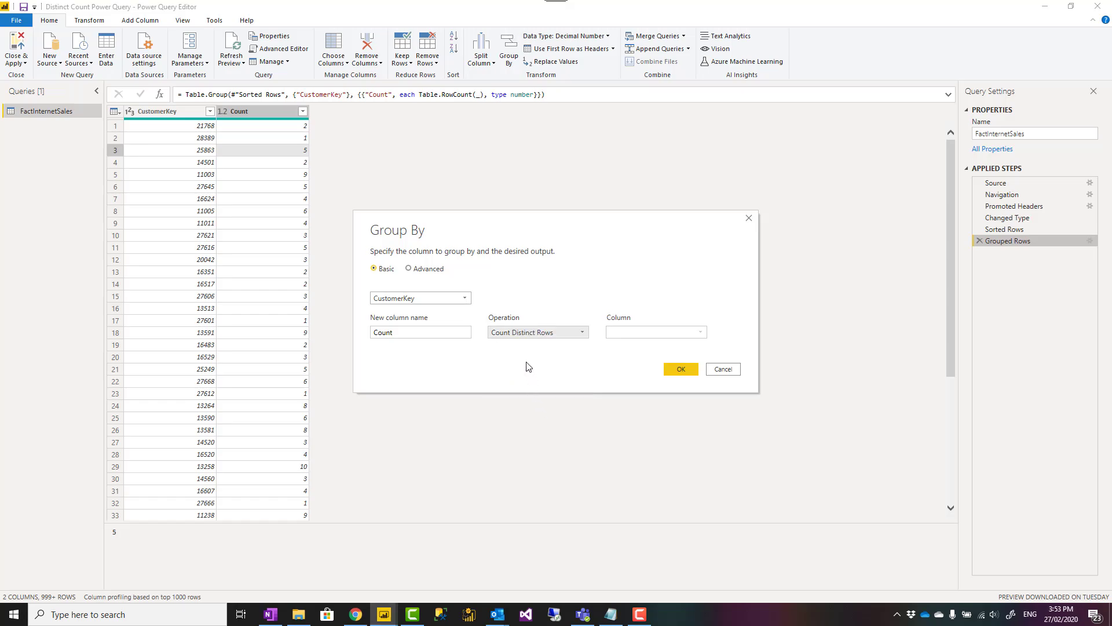
click(681, 371)
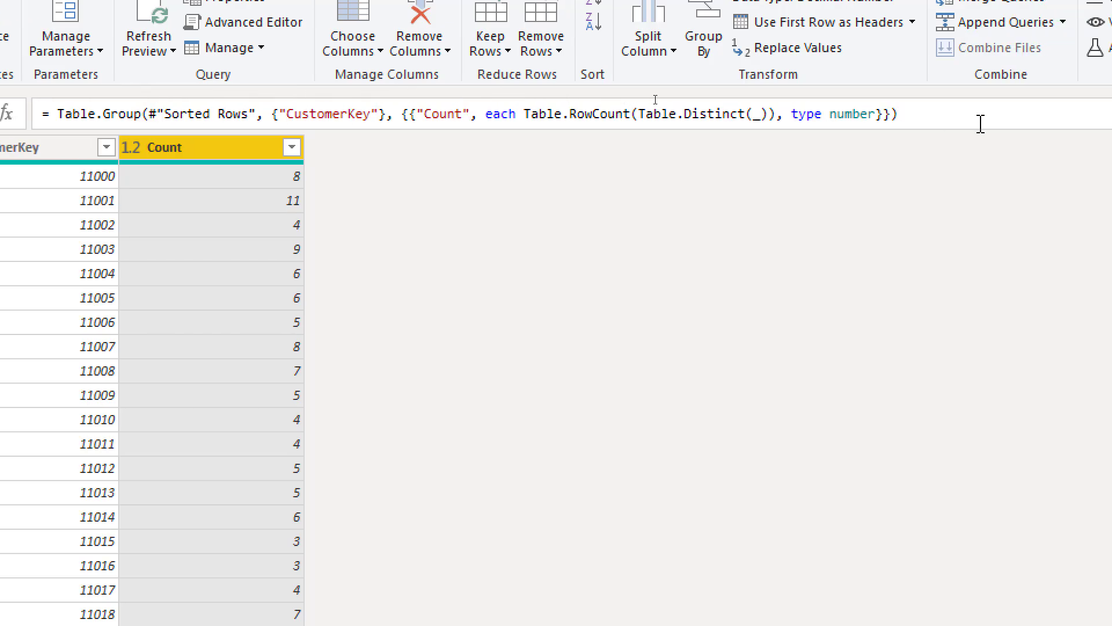
In the Grouped Rows formula, replace Table.Distinct with List.Distinct
drag(619, 112, 743, 139)
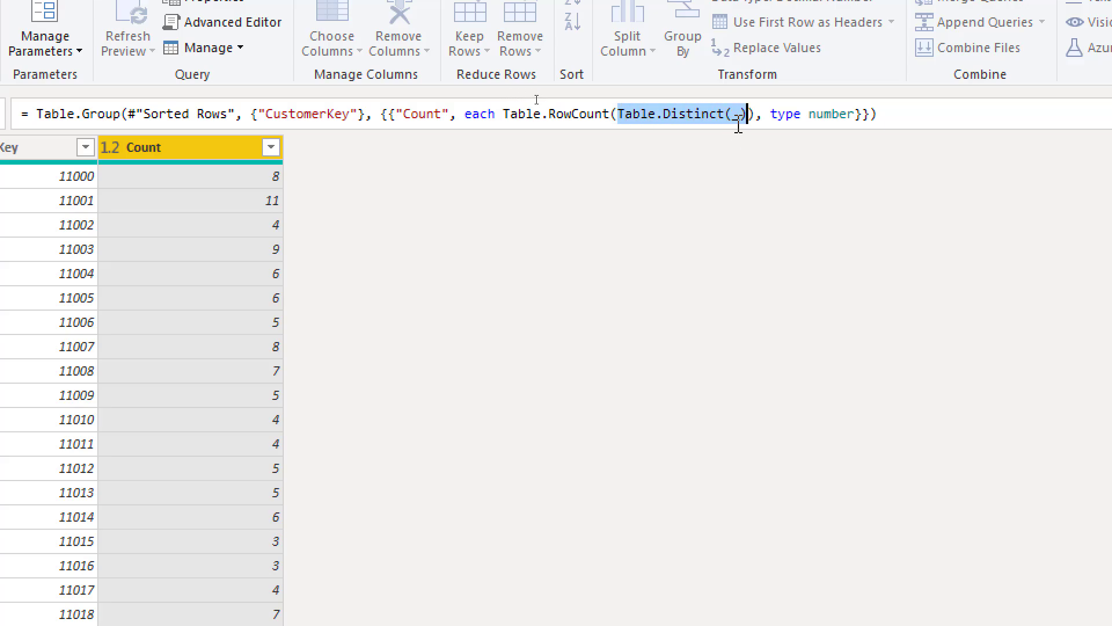
click(736, 114)
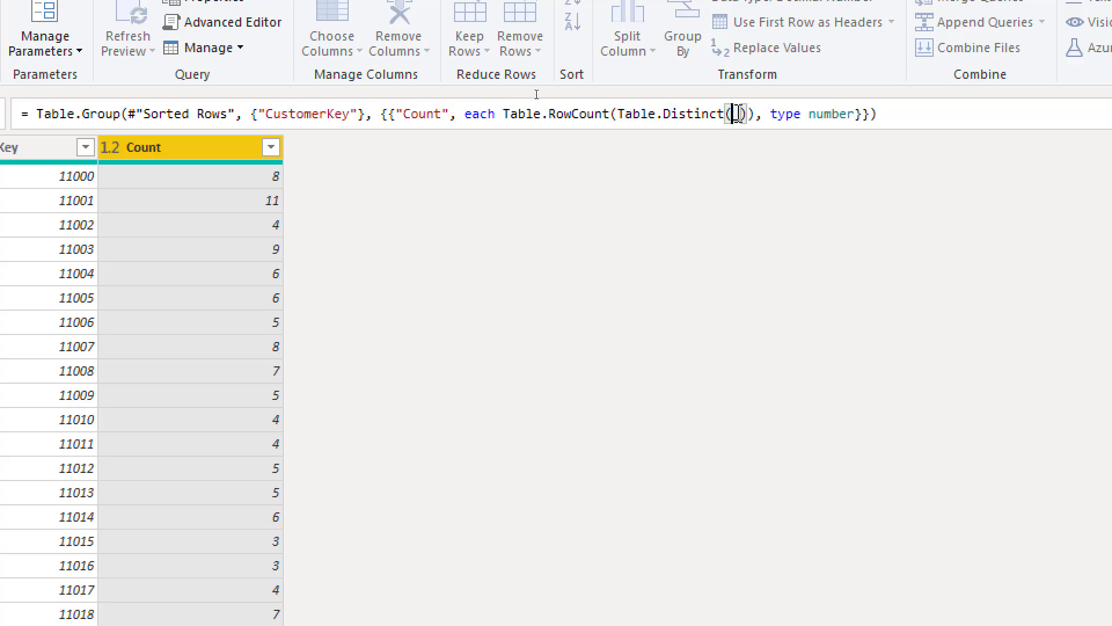
double_click(623, 113)
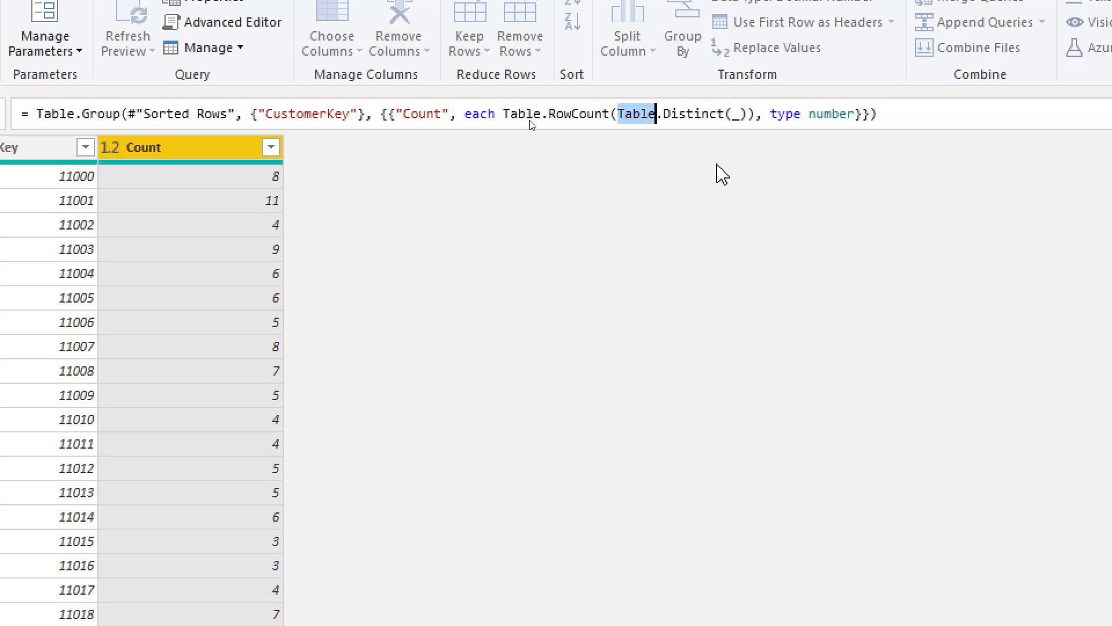
text(List)
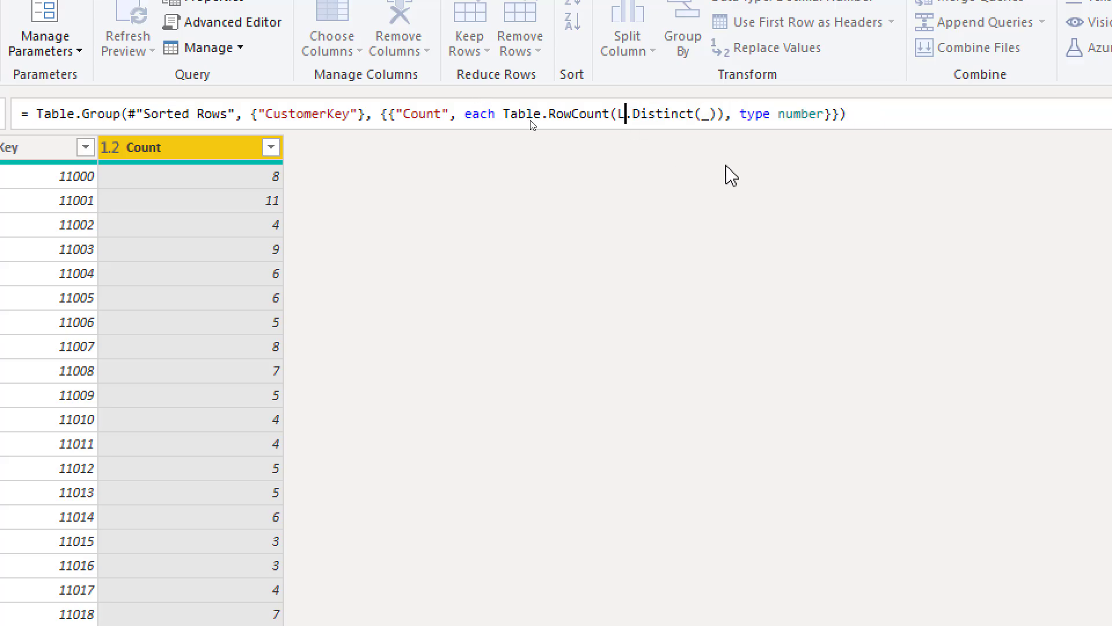
click(619, 114)
drag(619, 114, 627, 114)
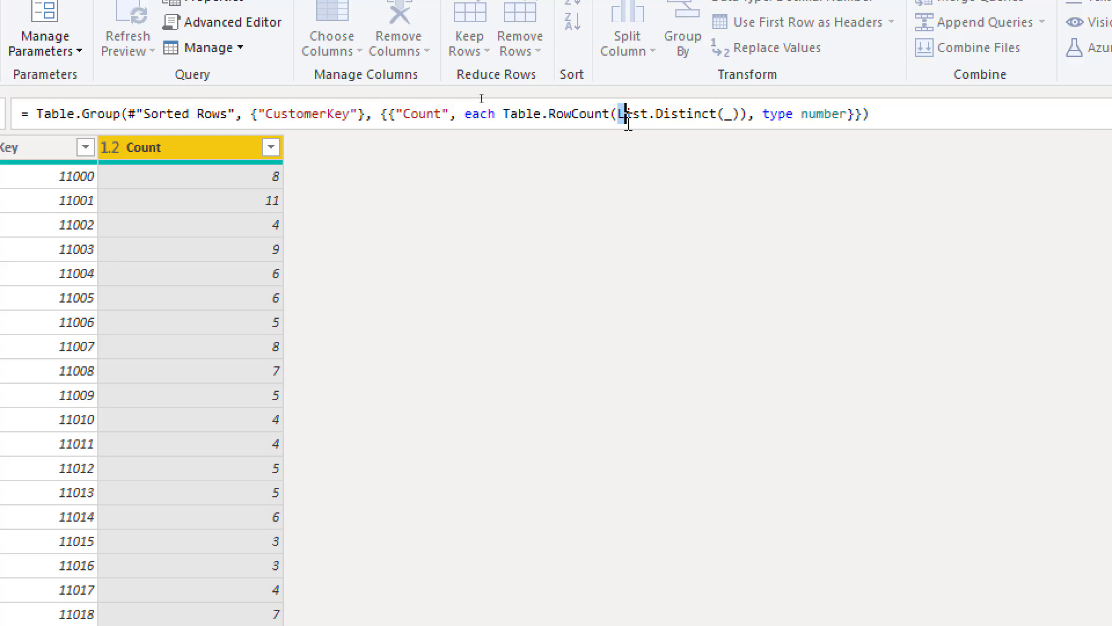
Make the argument _[SalesOrderNumber] so the formula reads List.Distinct(_[SalesOrderNumber]), and commit it
mouse_move(626, 120)
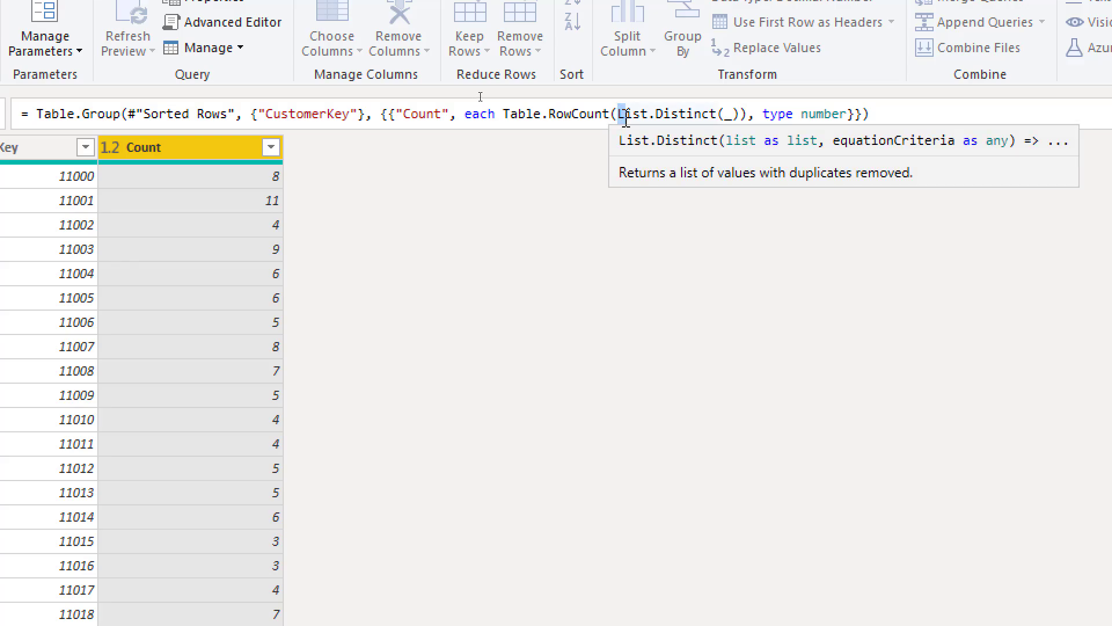
click(733, 115)
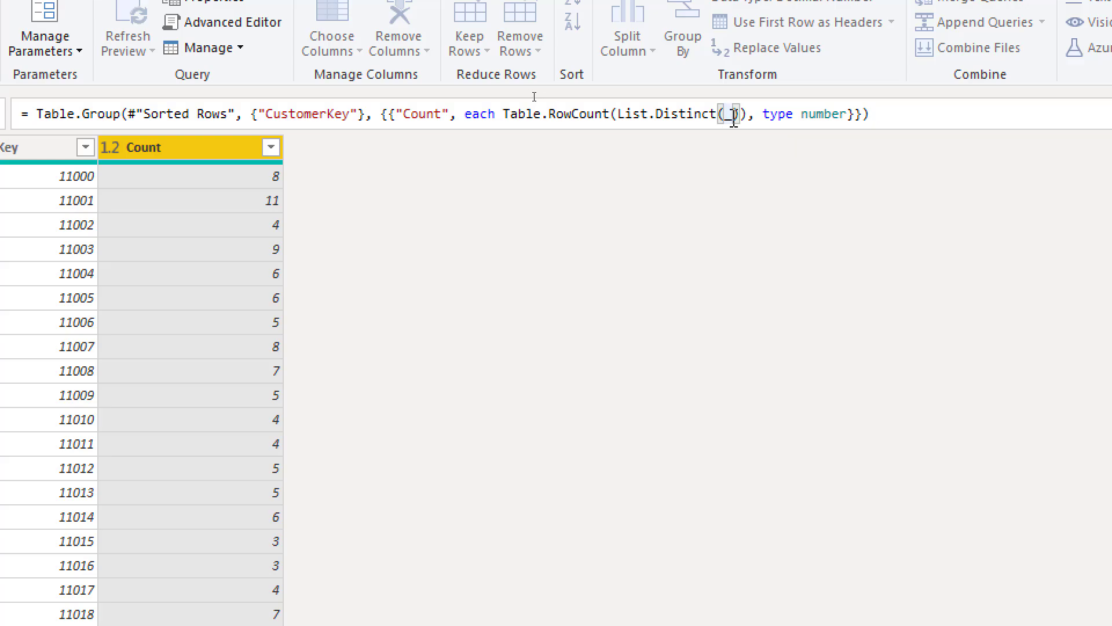
text([])
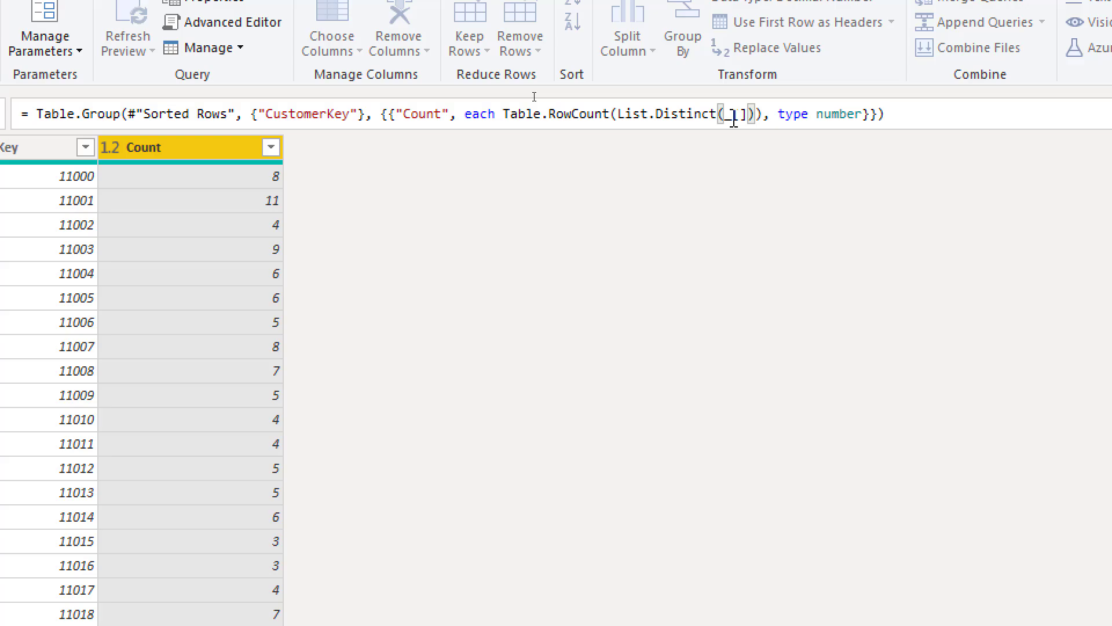
key(Left)
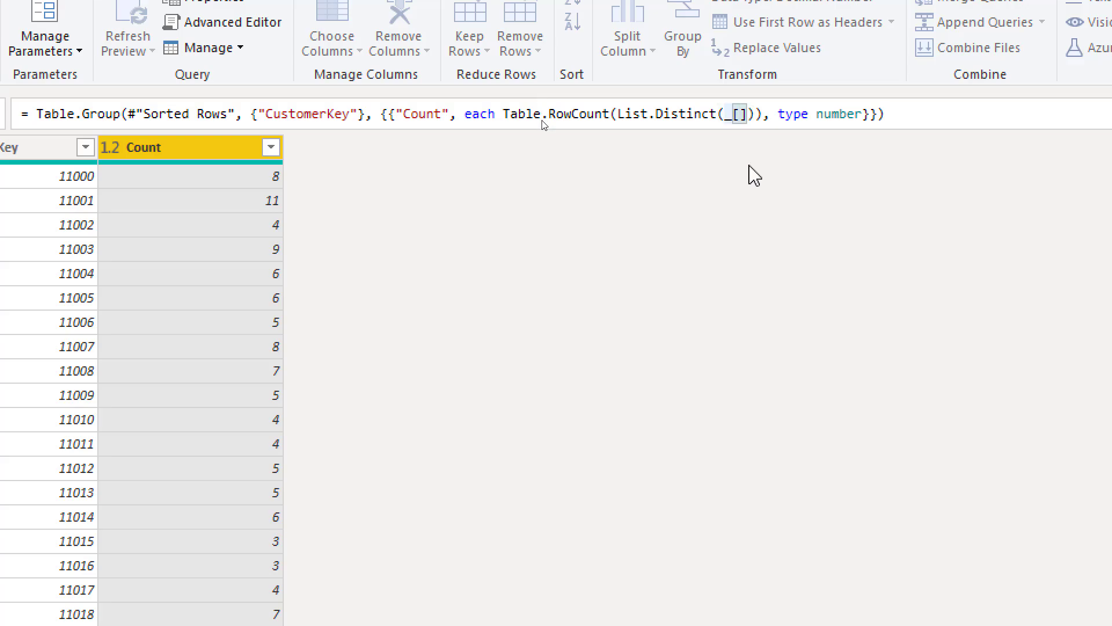
text(Sales)
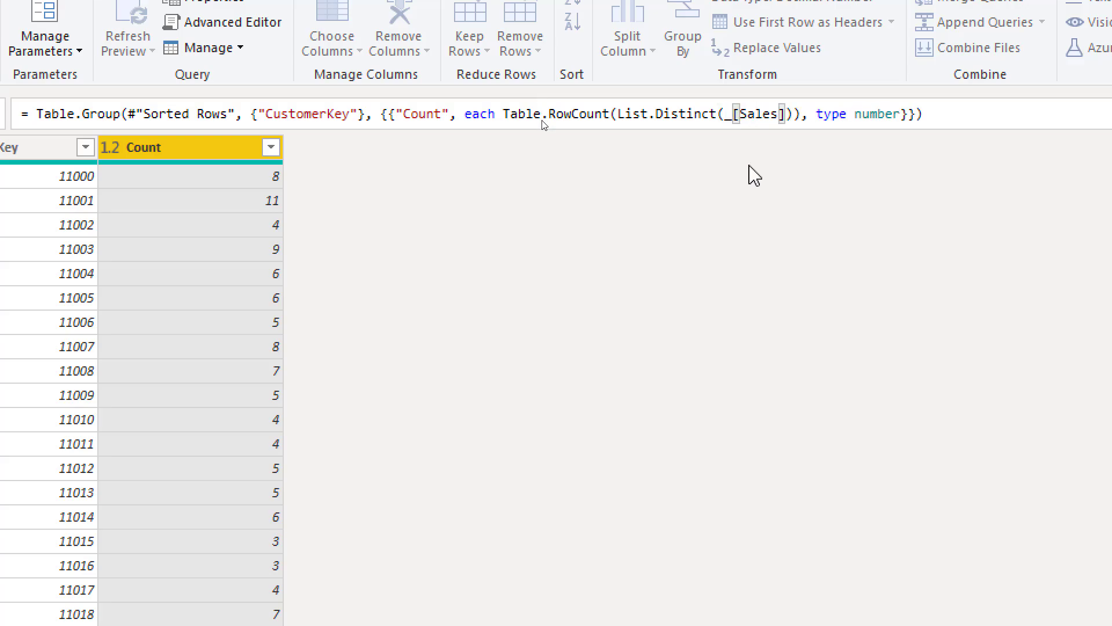
text(OrderN)
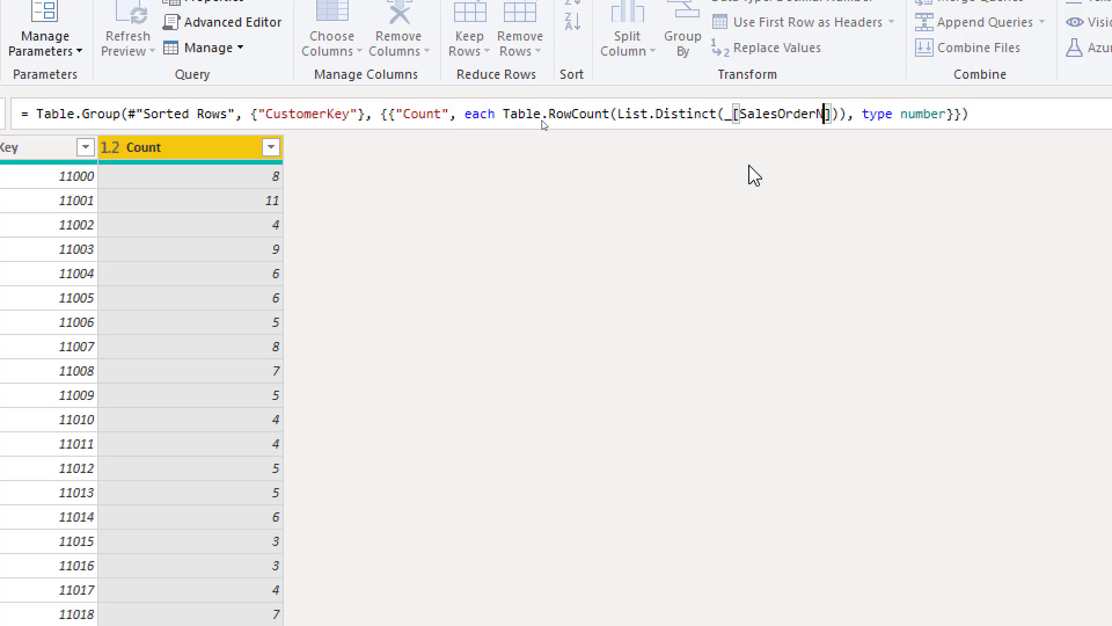
text(umber)
key(Return)
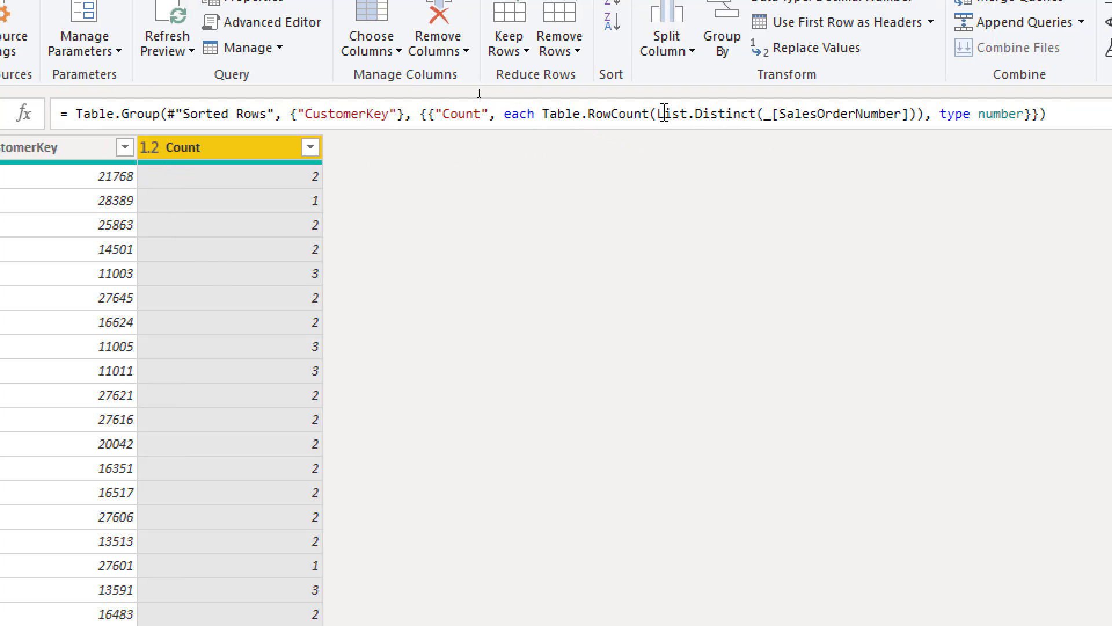
drag(659, 114, 759, 111)
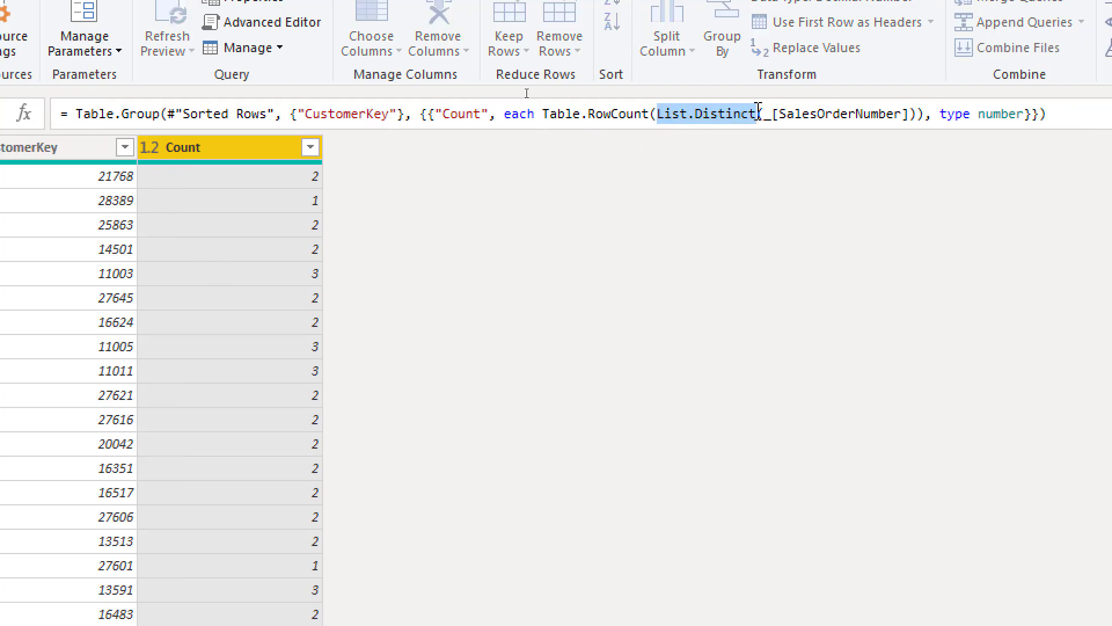
click(774, 114)
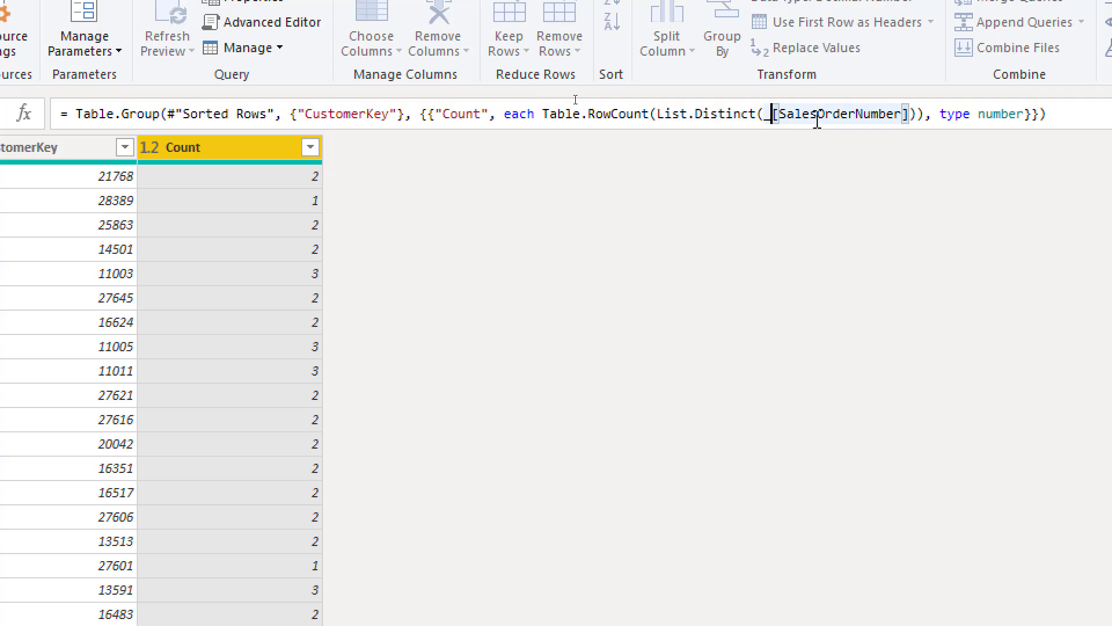
shift+click(909, 114)
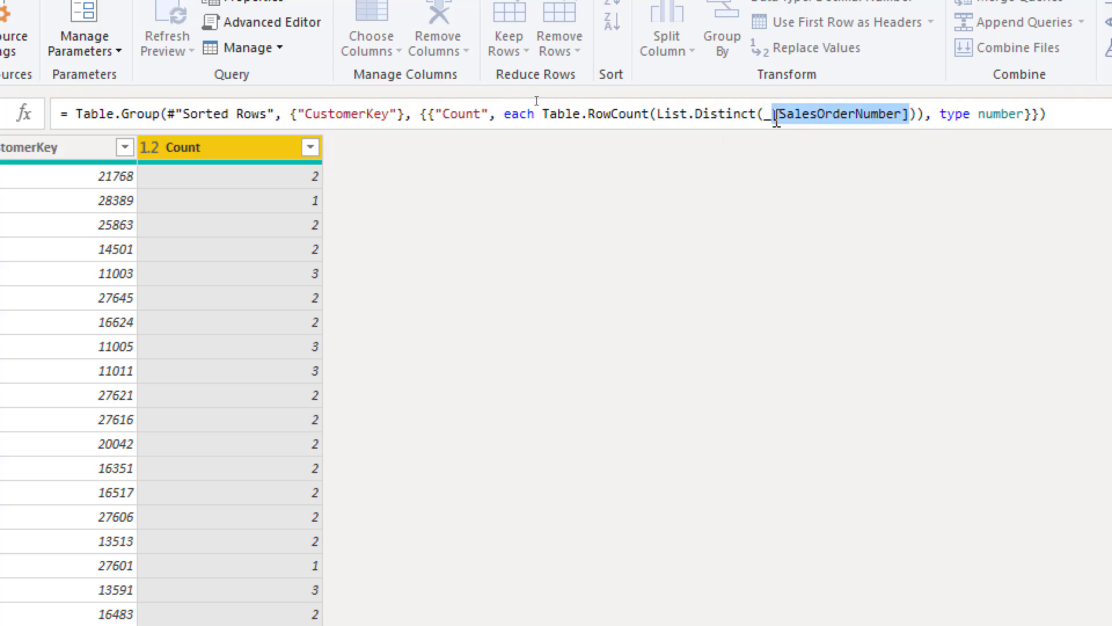
click(1071, 116)
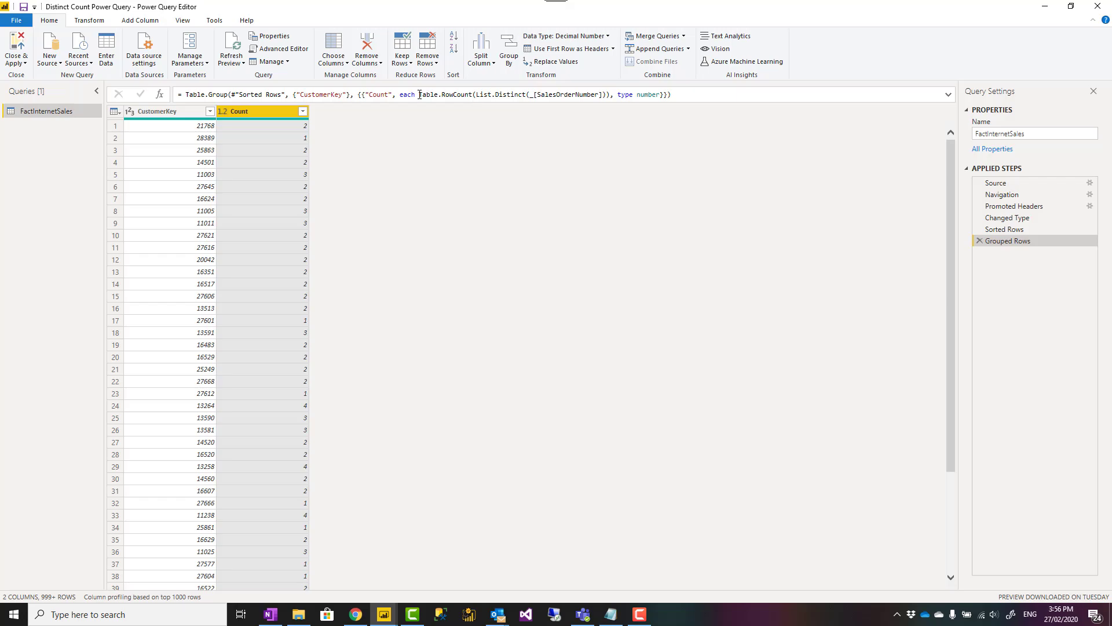
drag(419, 94, 607, 94)
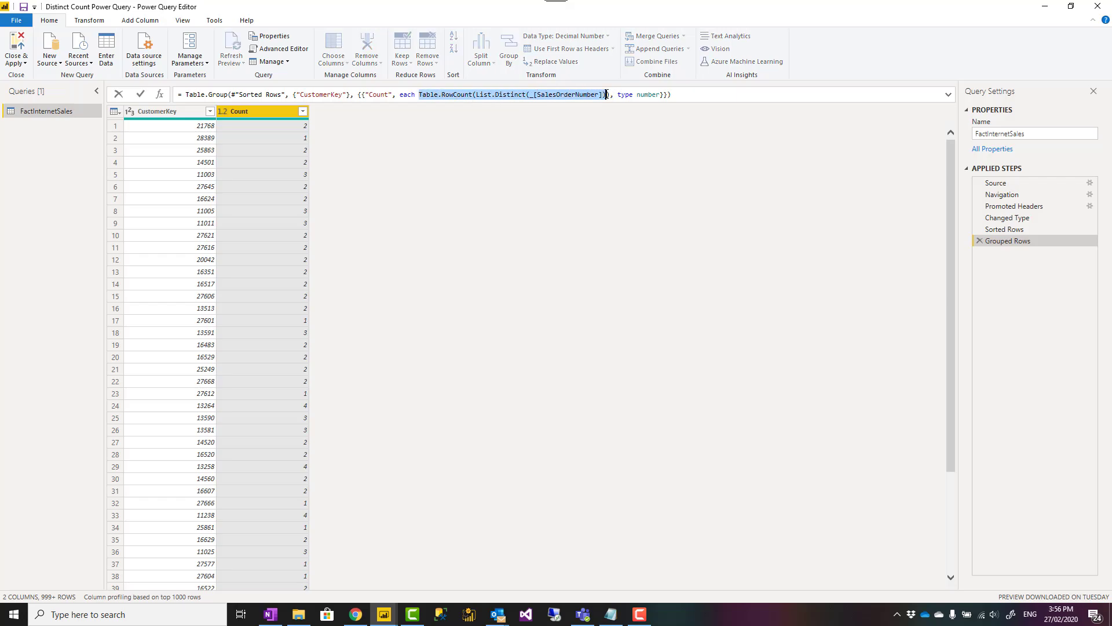
click(681, 96)
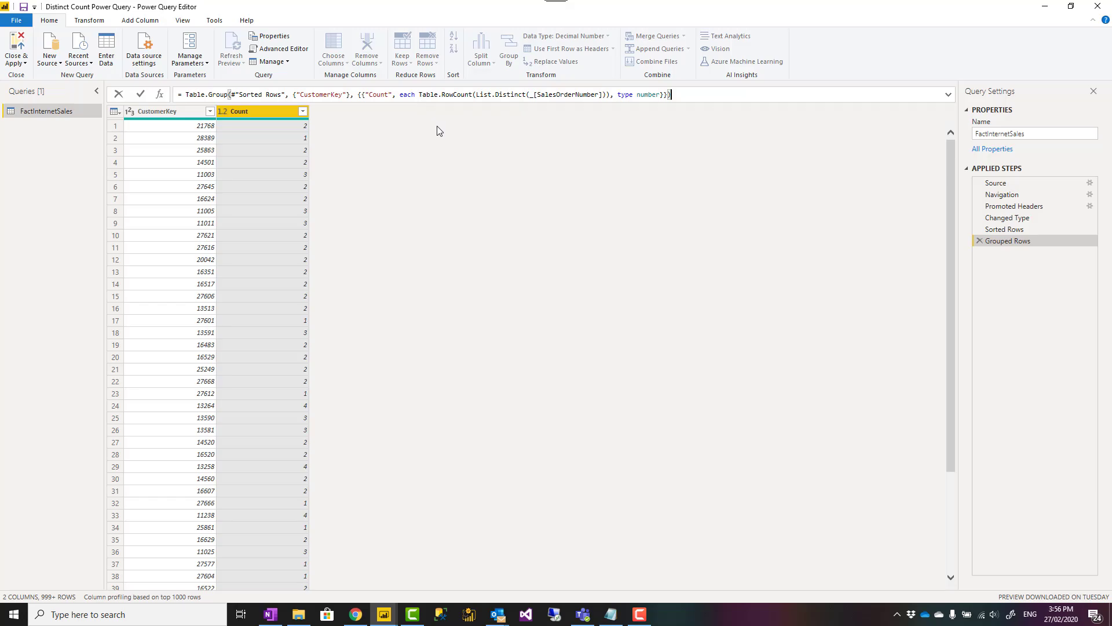
key(Return)
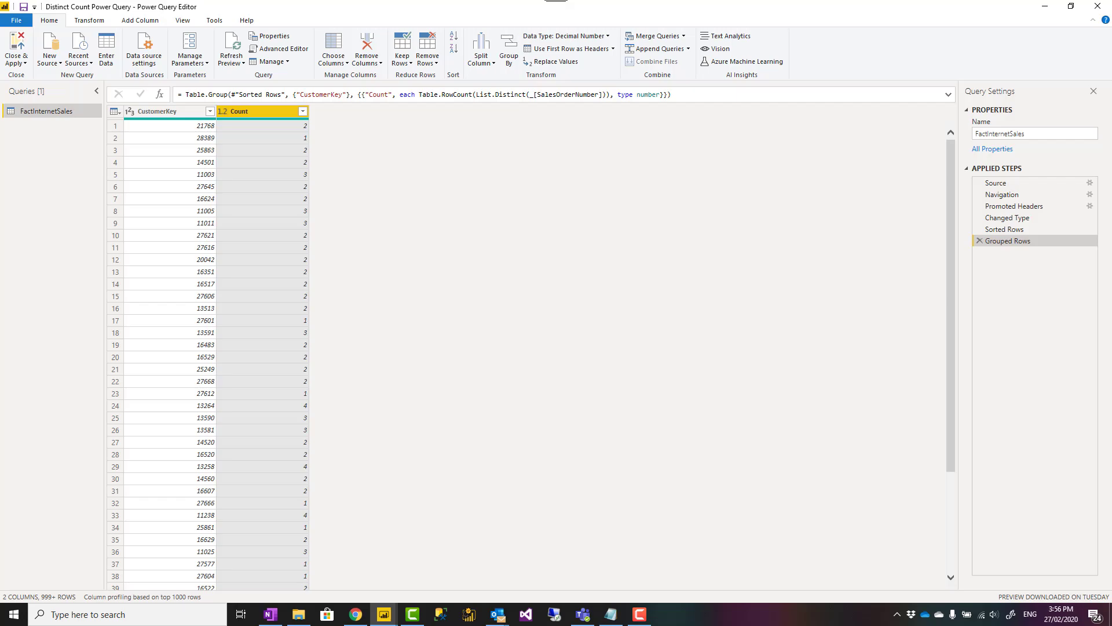